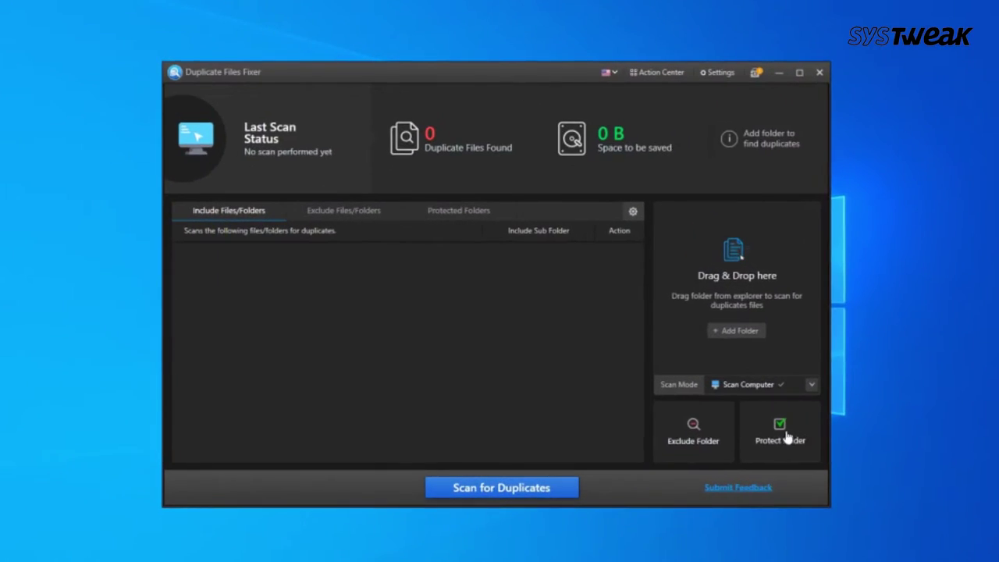
# Step: Add Desktop\Videos as a scan folder and run the duplicate scan
pyautogui.click(734, 331)
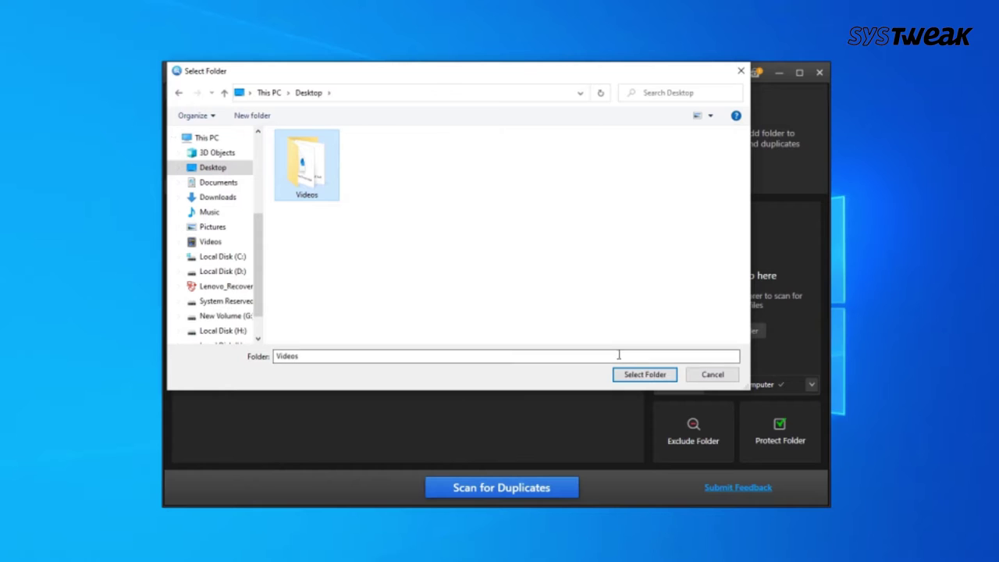
pyautogui.click(638, 377)
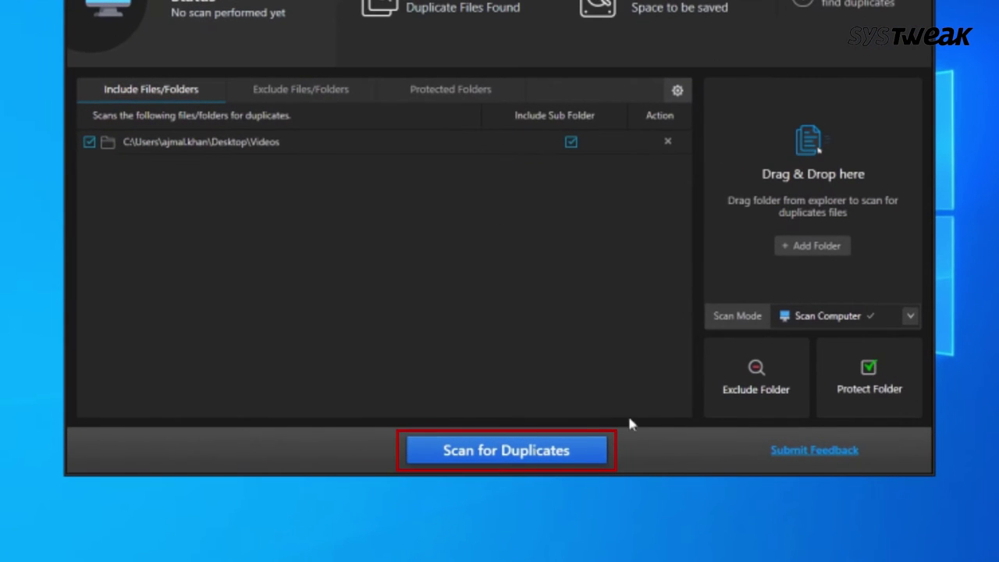
pyautogui.click(506, 455)
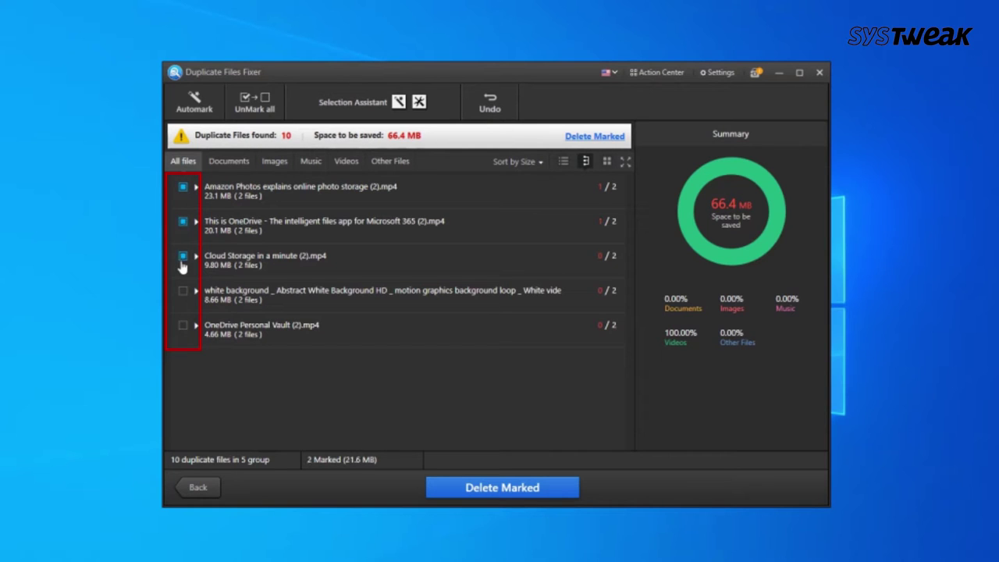
# Step: Preview the OneDrive Personal Vault and Amazon Photos duplicates, then delete all marked duplicates
pyautogui.click(187, 328)
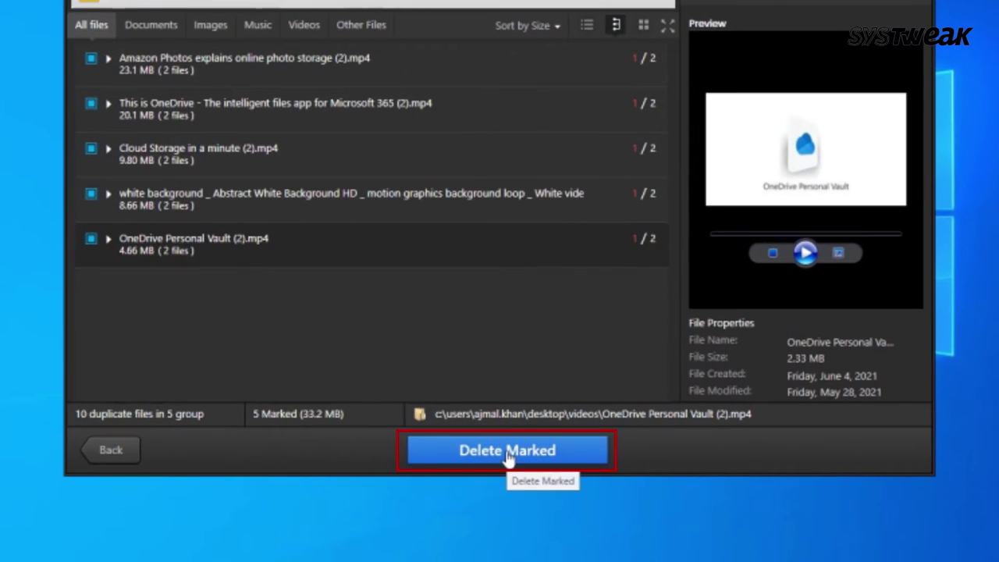
pyautogui.click(508, 460)
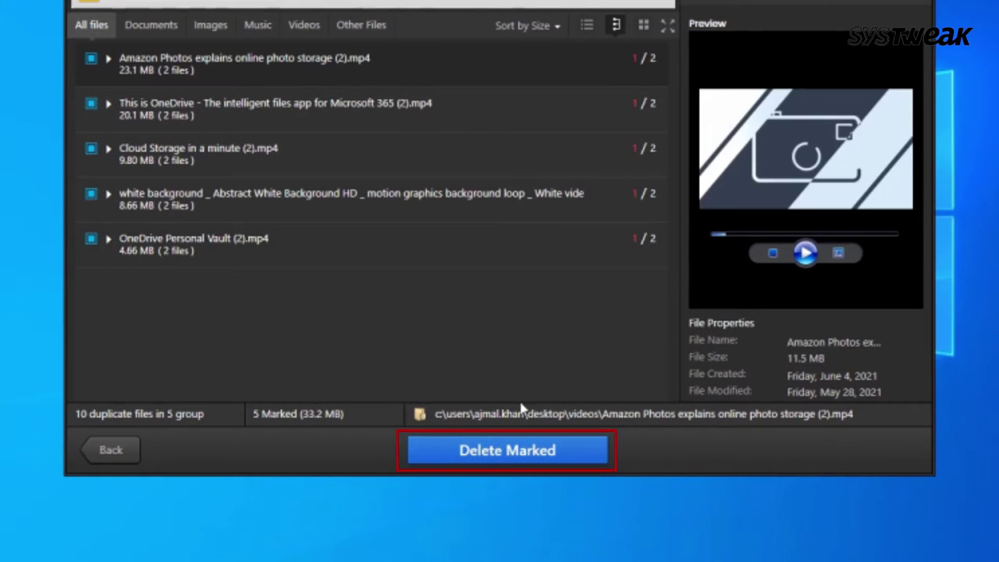
pyautogui.click(509, 458)
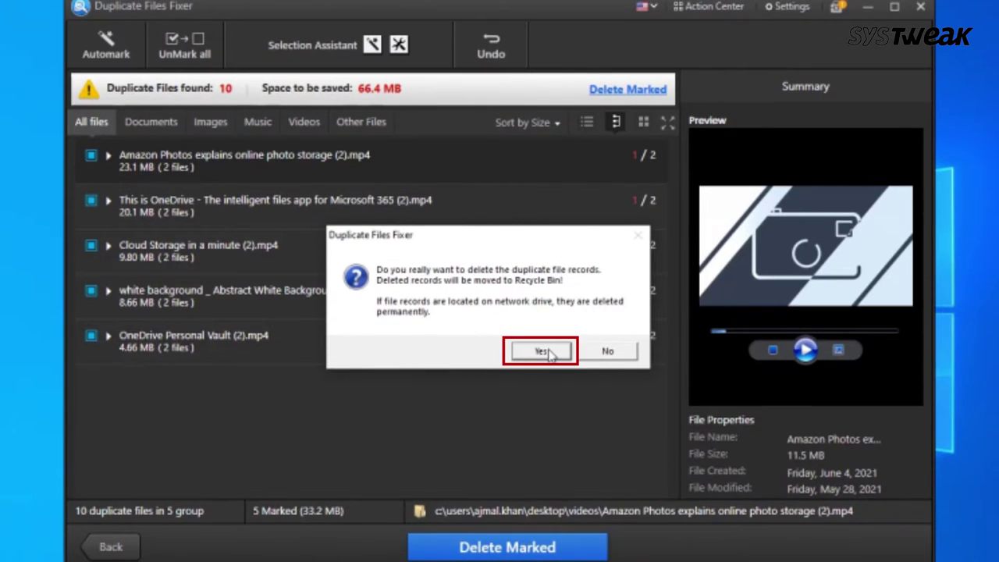
pyautogui.click(551, 355)
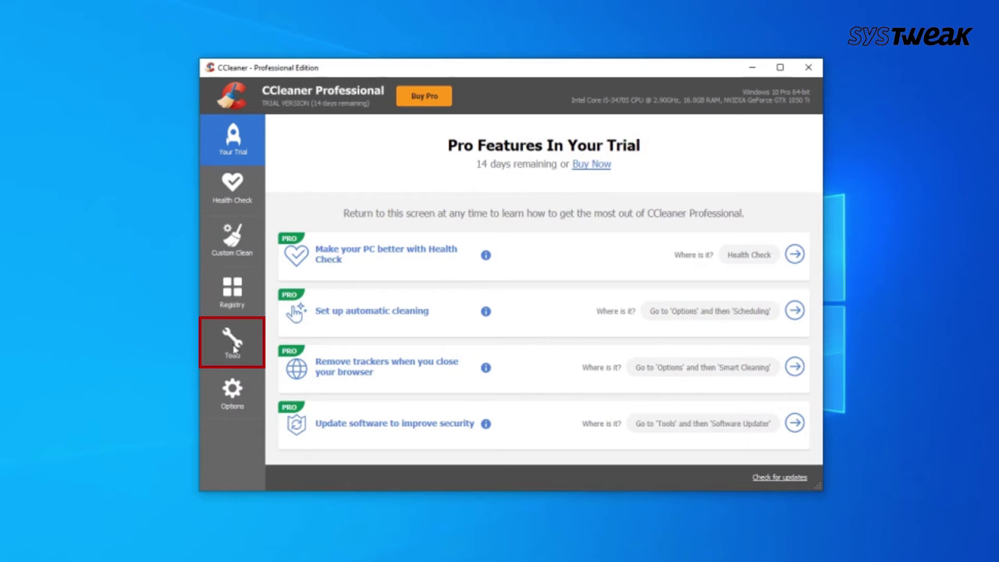
# Step: Open CCleaner's Tools > Duplicate Finder with Desktop\Videos selected in the Include list
pyautogui.click(233, 346)
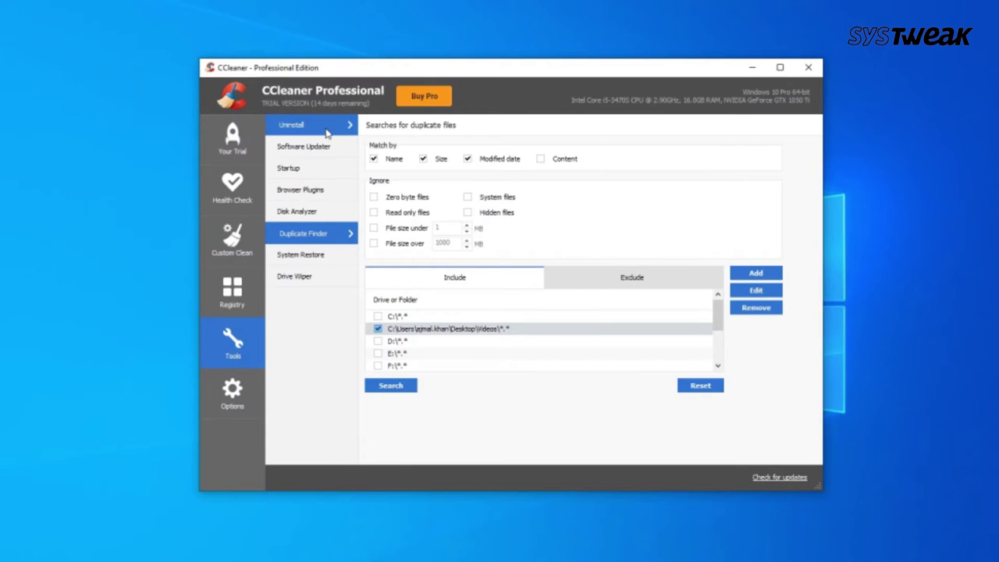
pyautogui.click(328, 131)
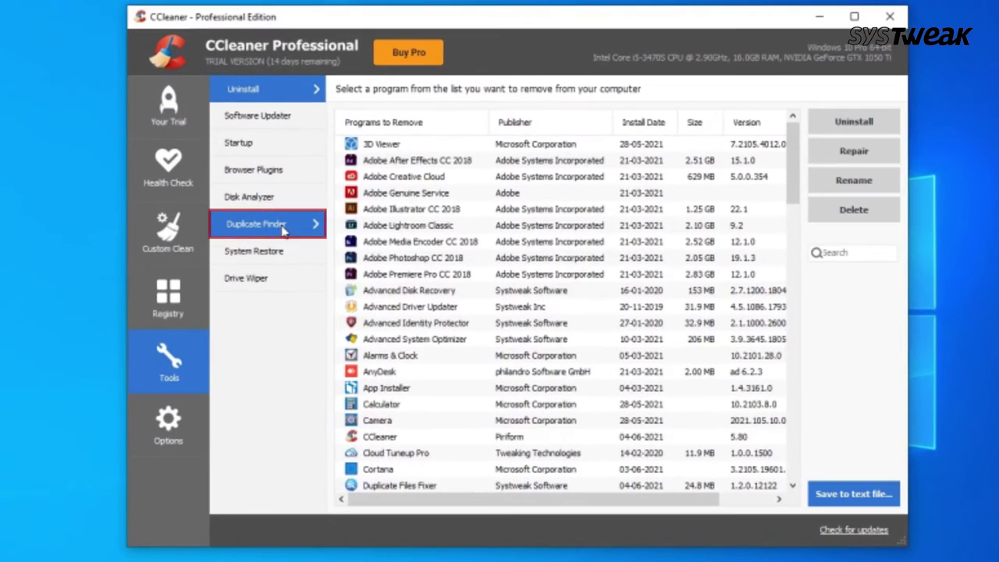
pyautogui.click(303, 235)
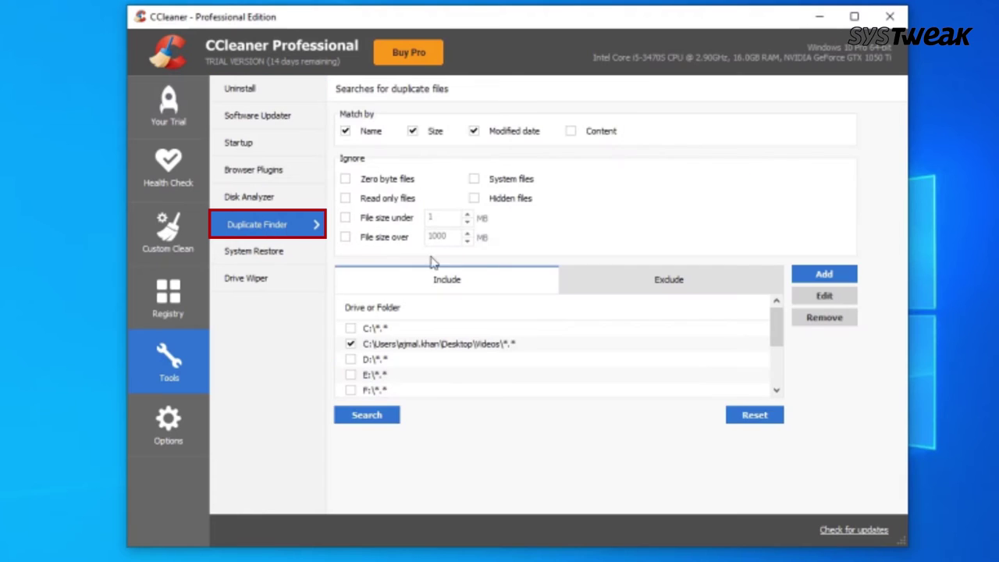
pyautogui.click(393, 346)
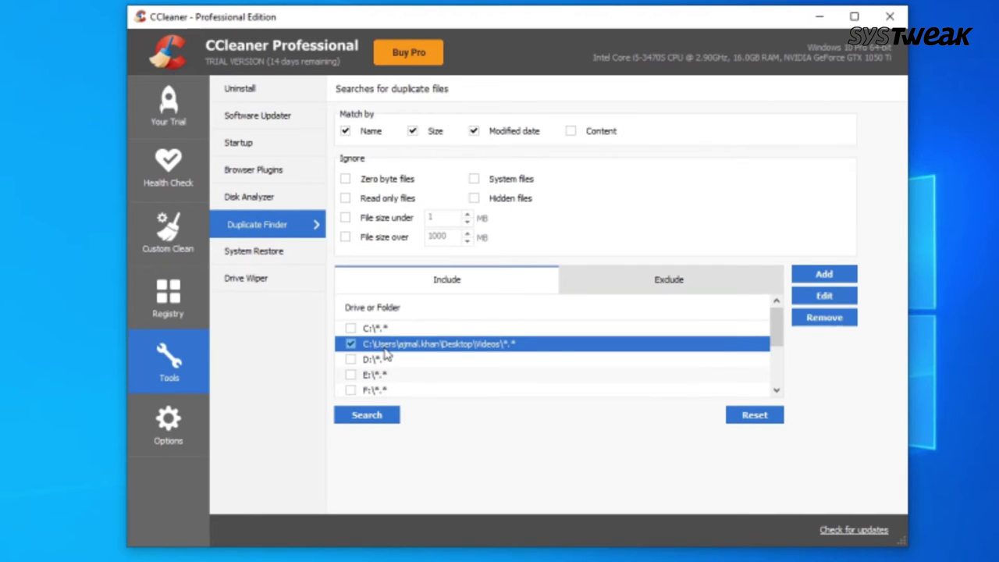
# Step: Check the Desktop\Videos copy of Audio 01.mp4 and delete the selected duplicate
pyautogui.click(361, 416)
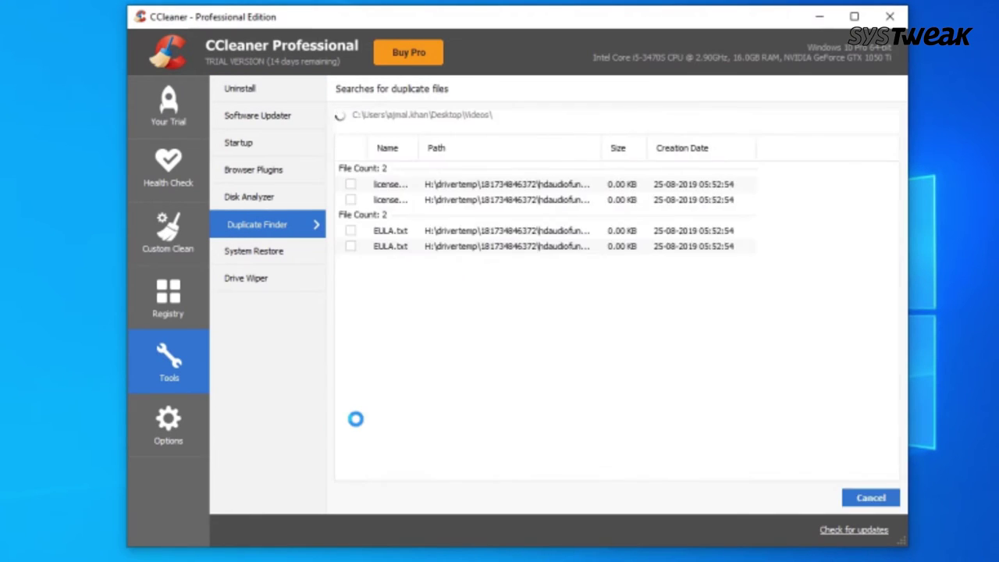
pyautogui.click(546, 189)
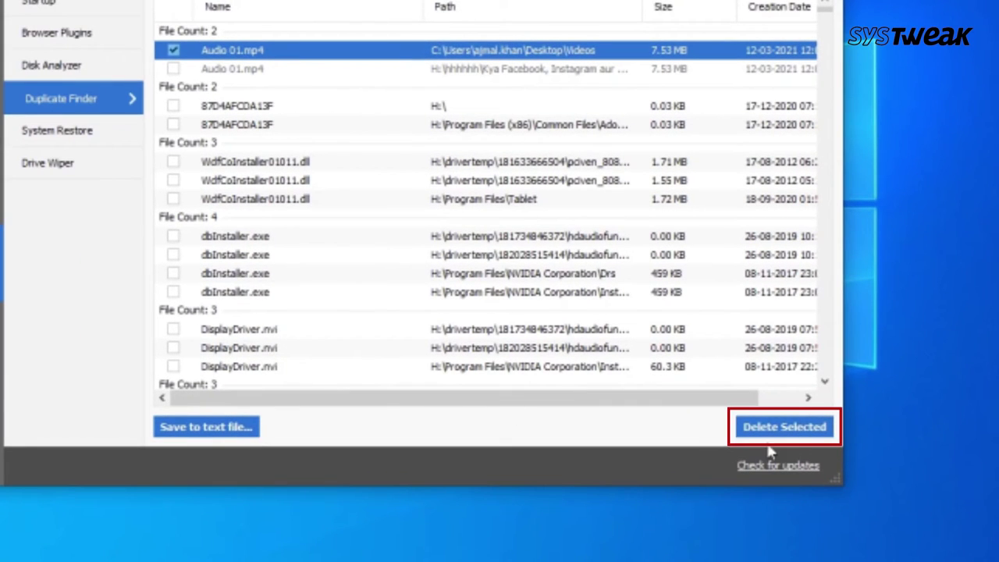
pyautogui.click(798, 436)
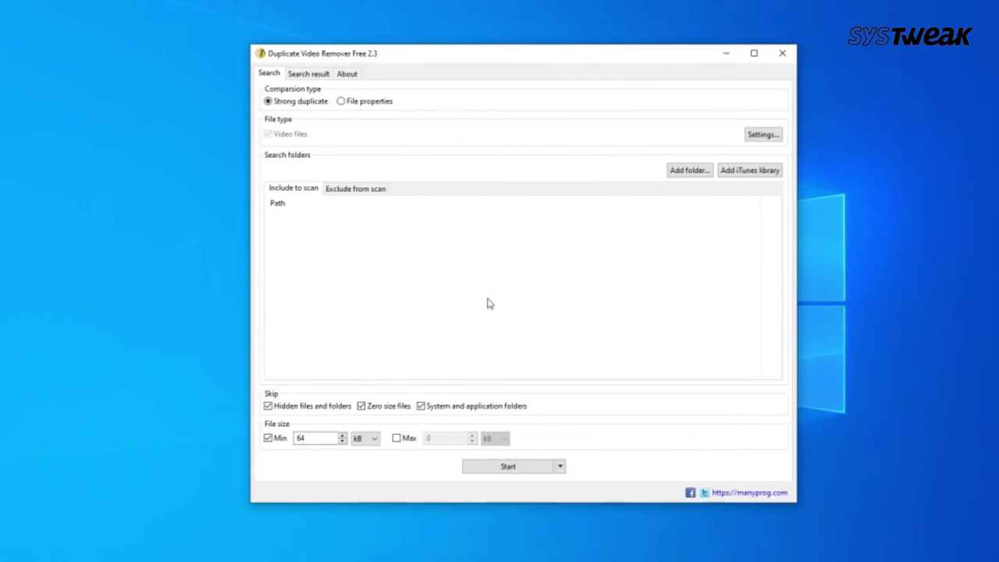
# Step: Add the Desktop Videos folder and start the duplicate video scan
pyautogui.click(691, 170)
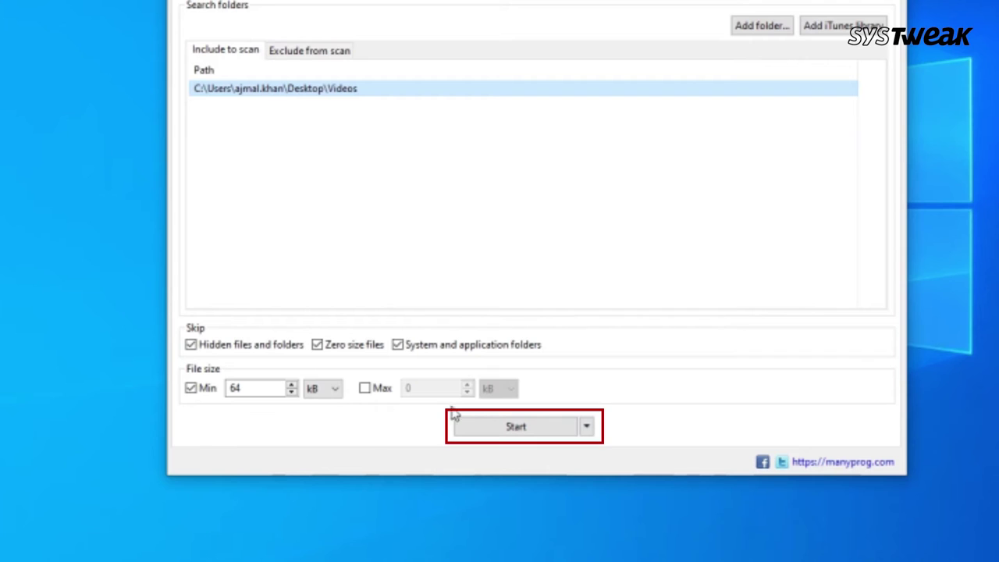
pyautogui.click(517, 429)
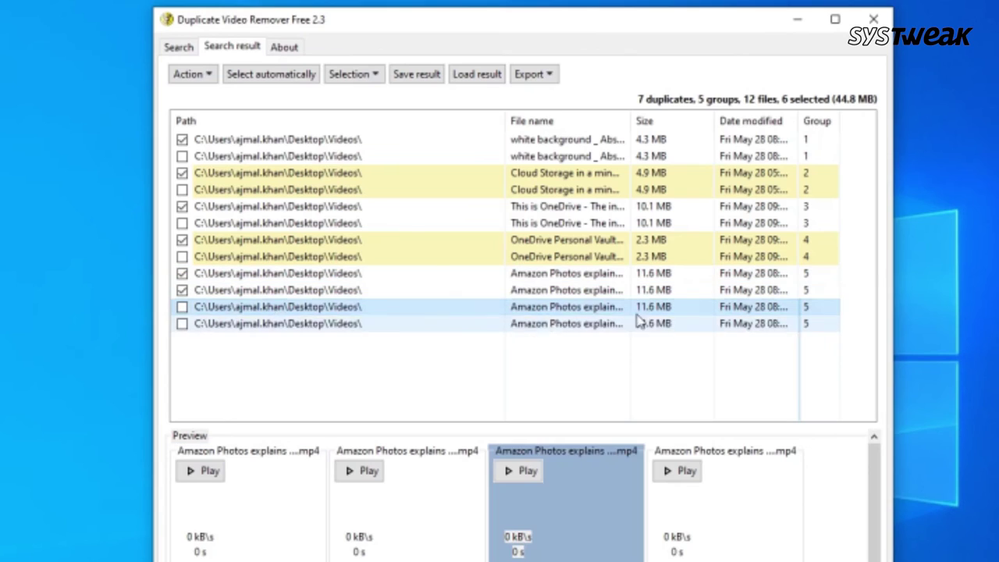
# Step: Tick the extra Amazon Photos copy, bringing the selection to 7 files, and open Action
pyautogui.click(272, 317)
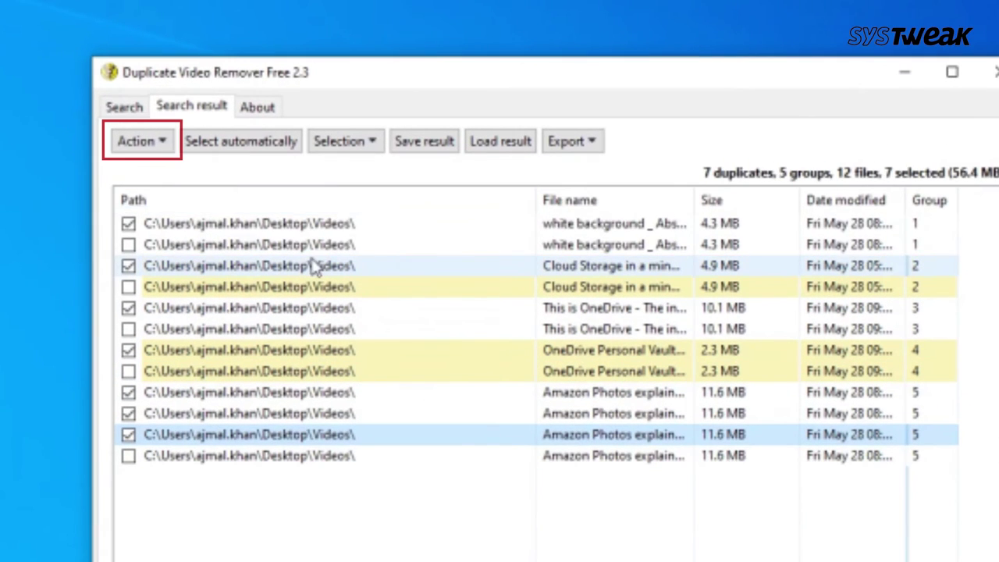
pyautogui.click(156, 145)
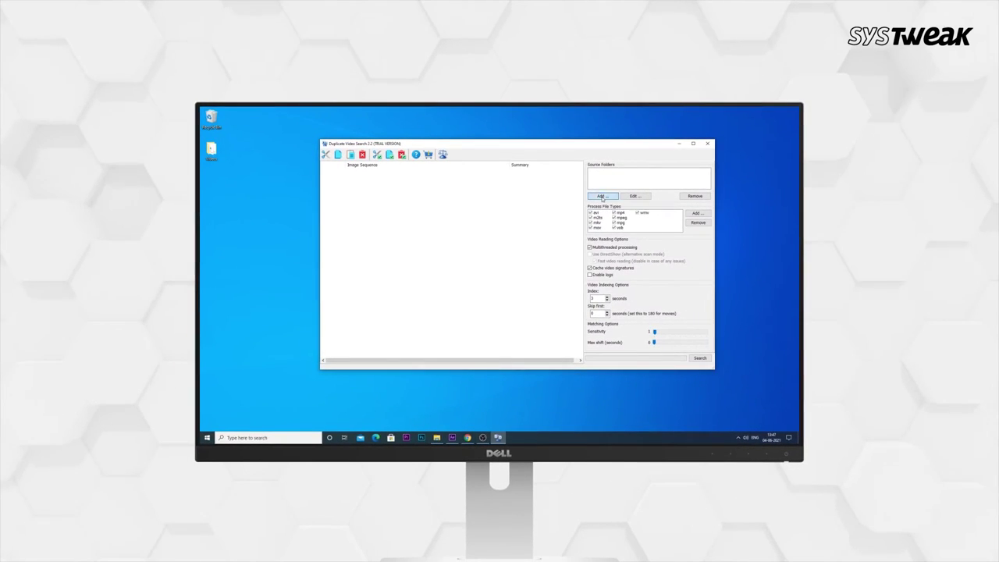
# Step: Add This PC > Desktop > Videos as the source folder and search it for duplicate videos
pyautogui.click(602, 197)
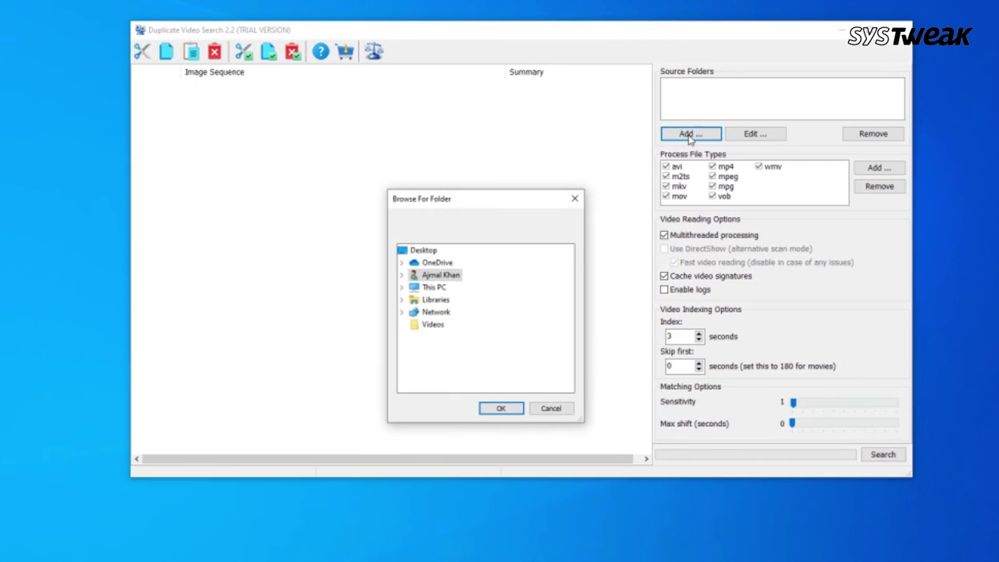
pyautogui.doubleClick(410, 289)
pyautogui.doubleClick(447, 278)
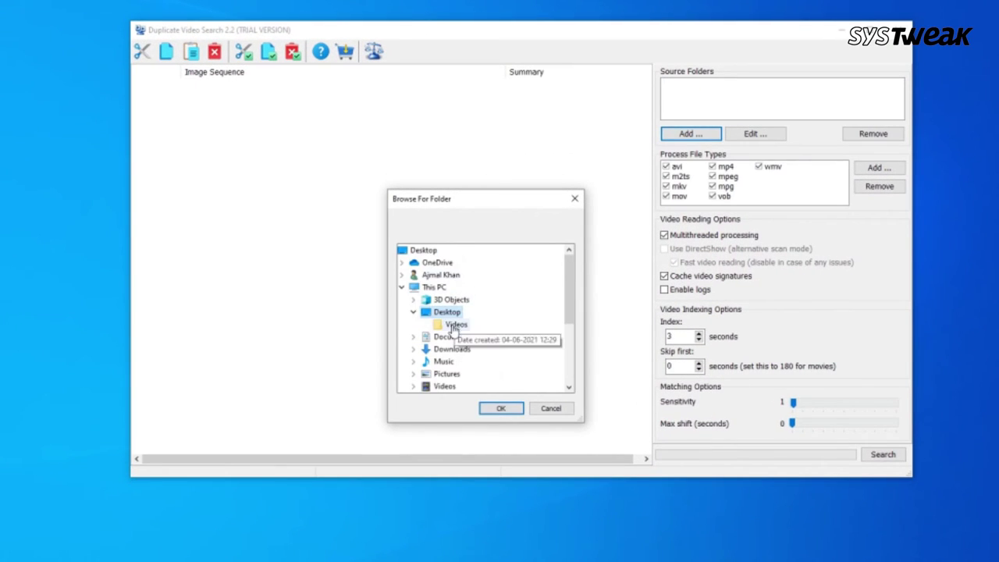
pyautogui.click(502, 410)
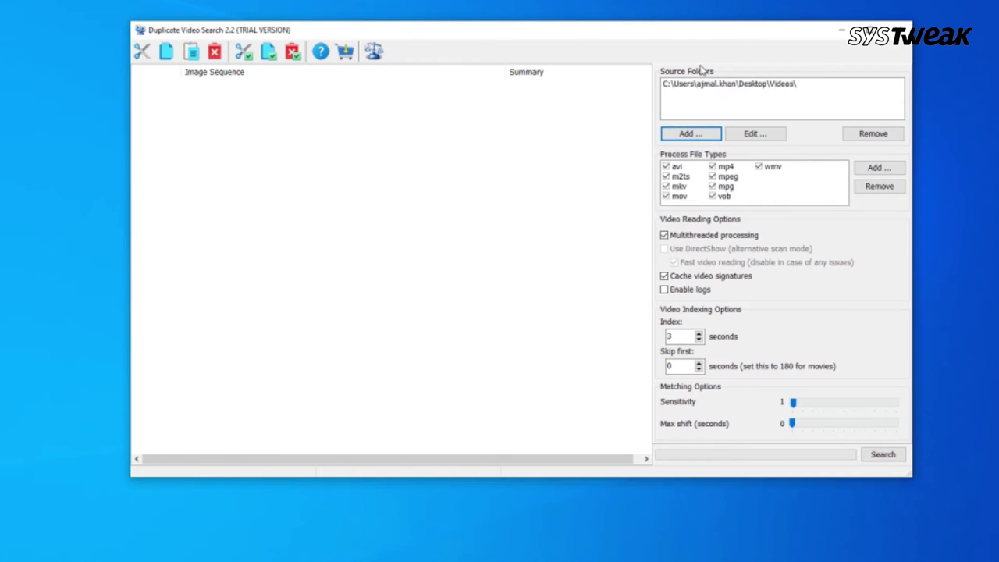
pyautogui.click(883, 455)
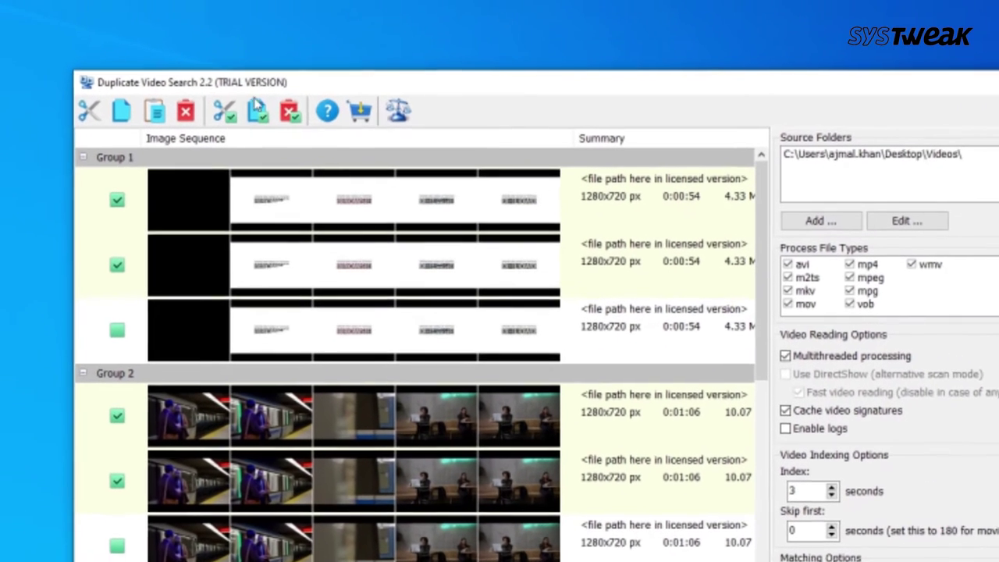
pyautogui.click(289, 115)
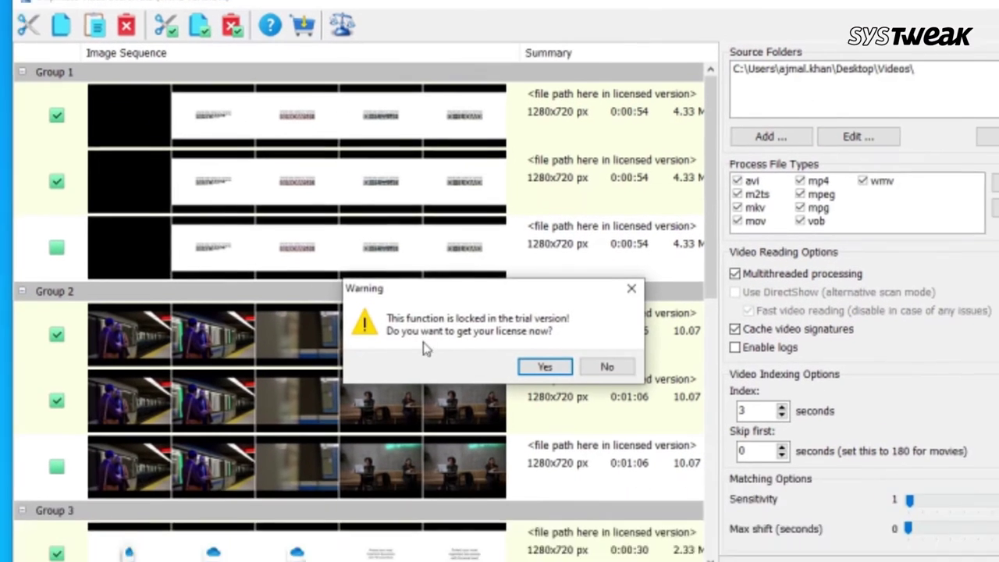